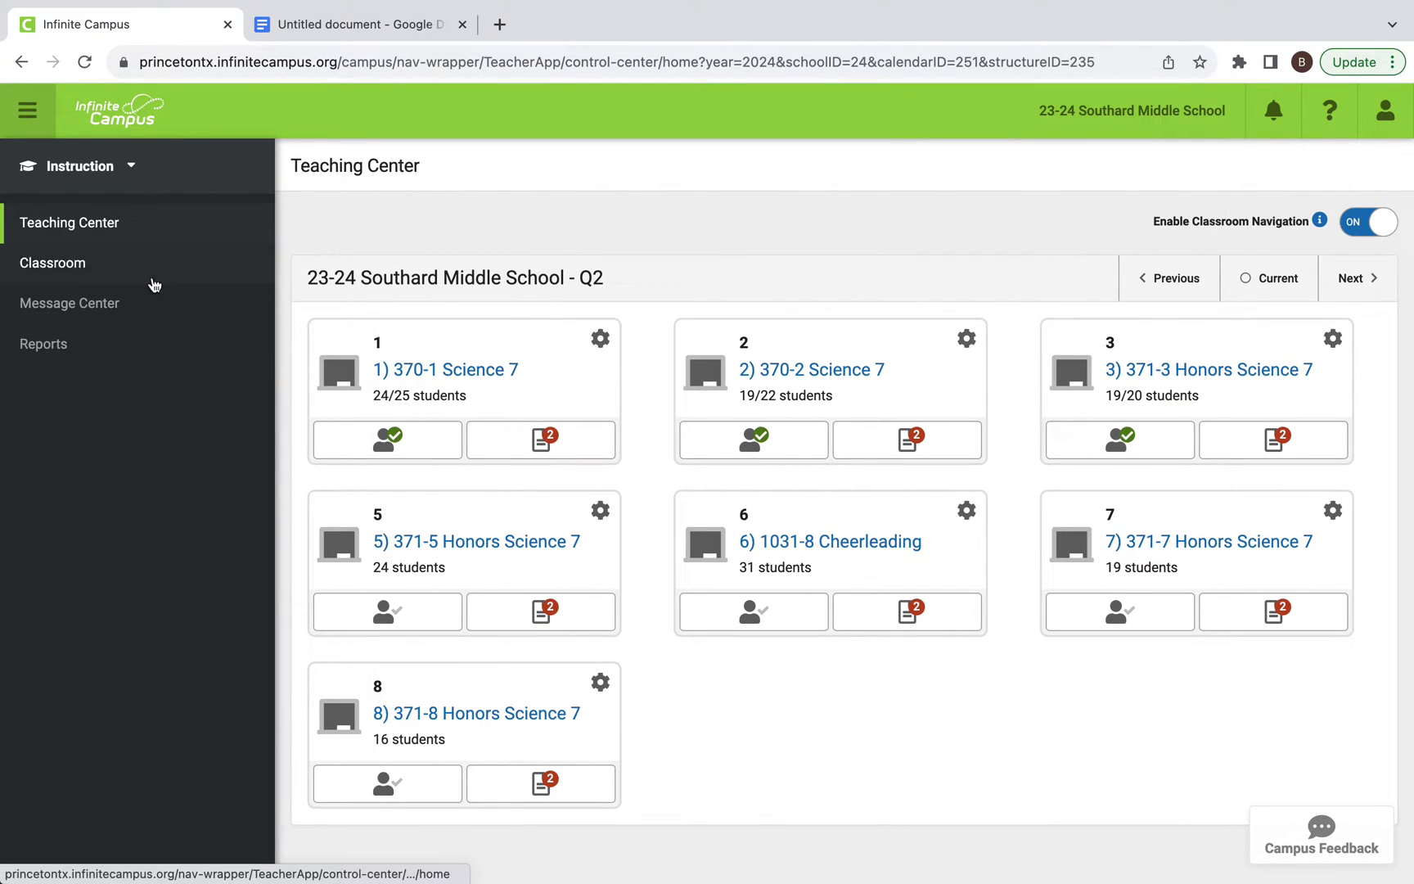
- Go to the Message Center from the Teaching Center's left navigation
click(140, 308)
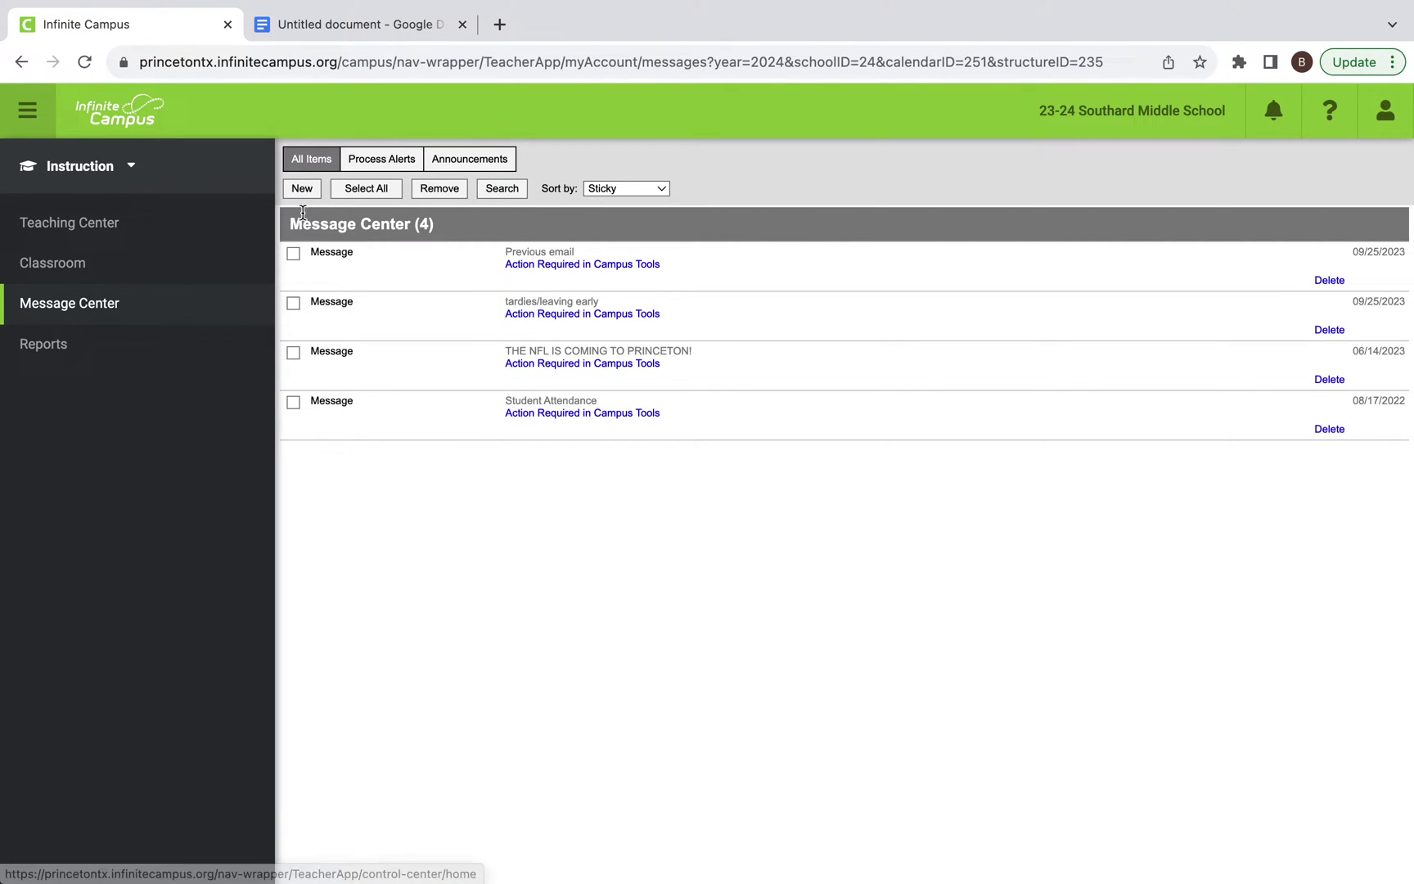
- Start a new class message with the subject '7th grade science 10/23-10/27'
click(310, 189)
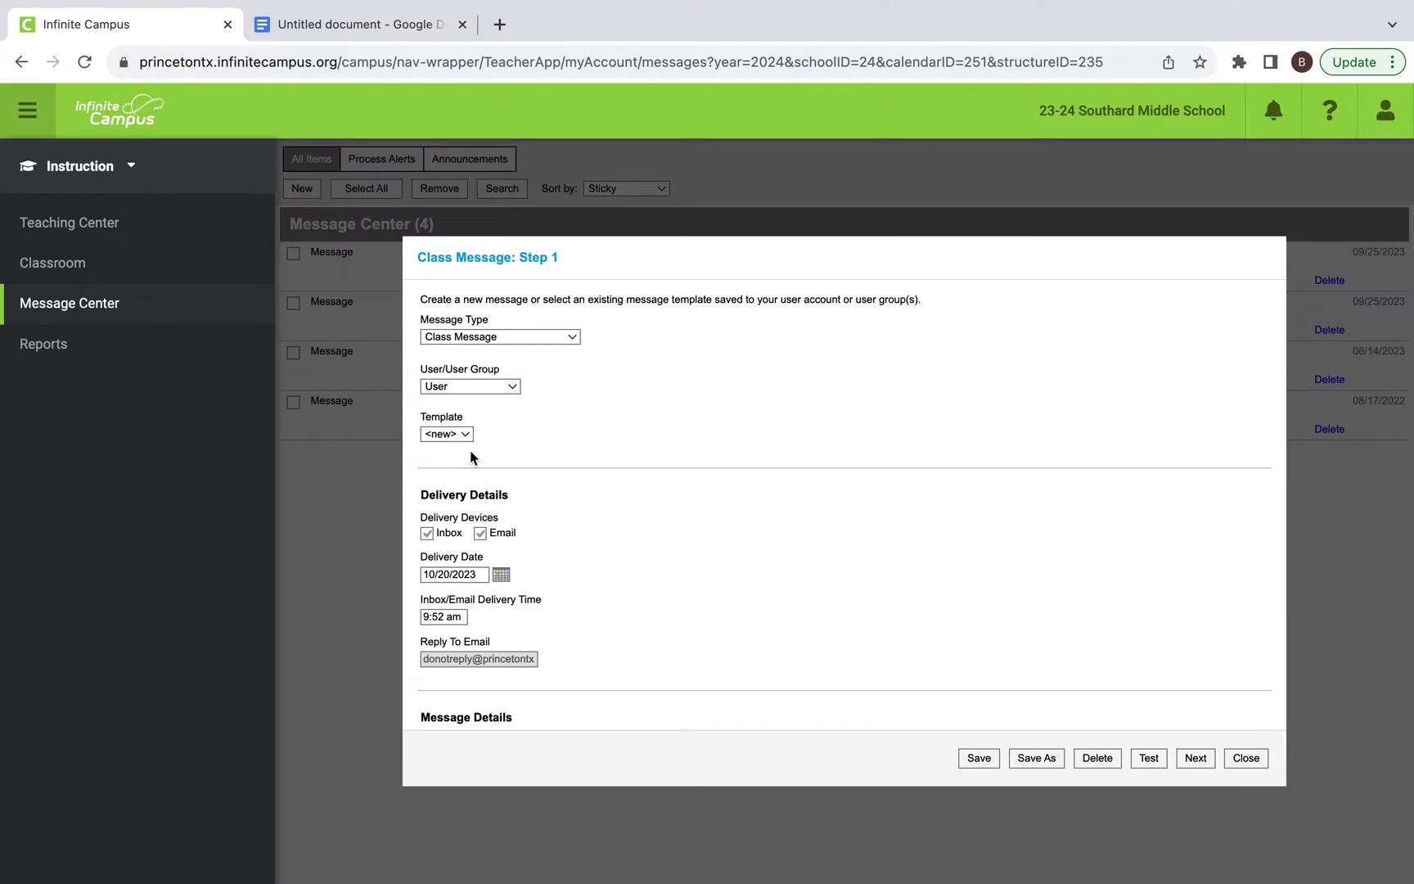
scroll(469, 449, down, 2)
scroll(468, 449, down, 2)
click(457, 519)
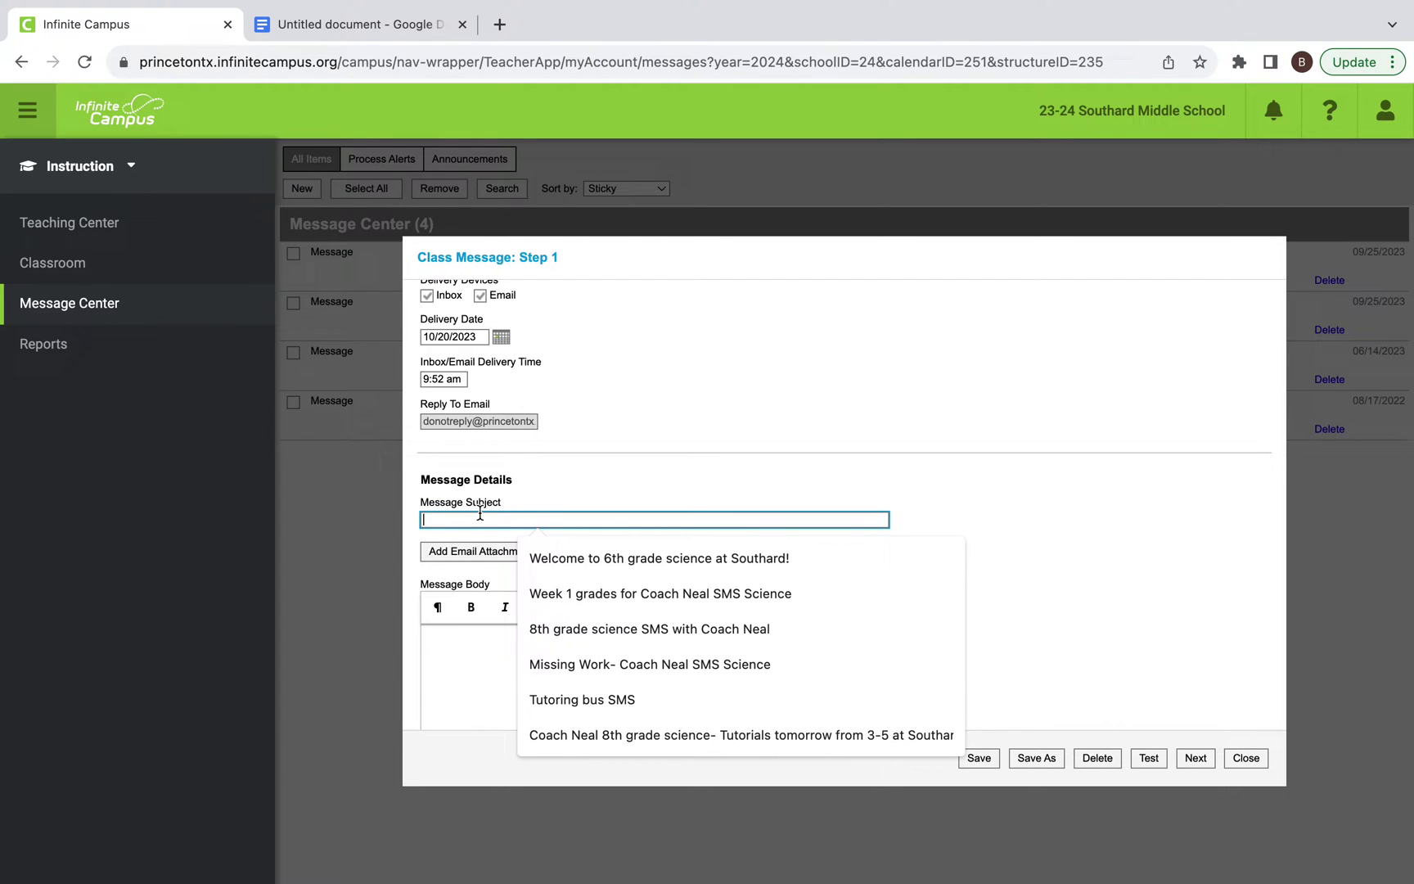
text(7th s)
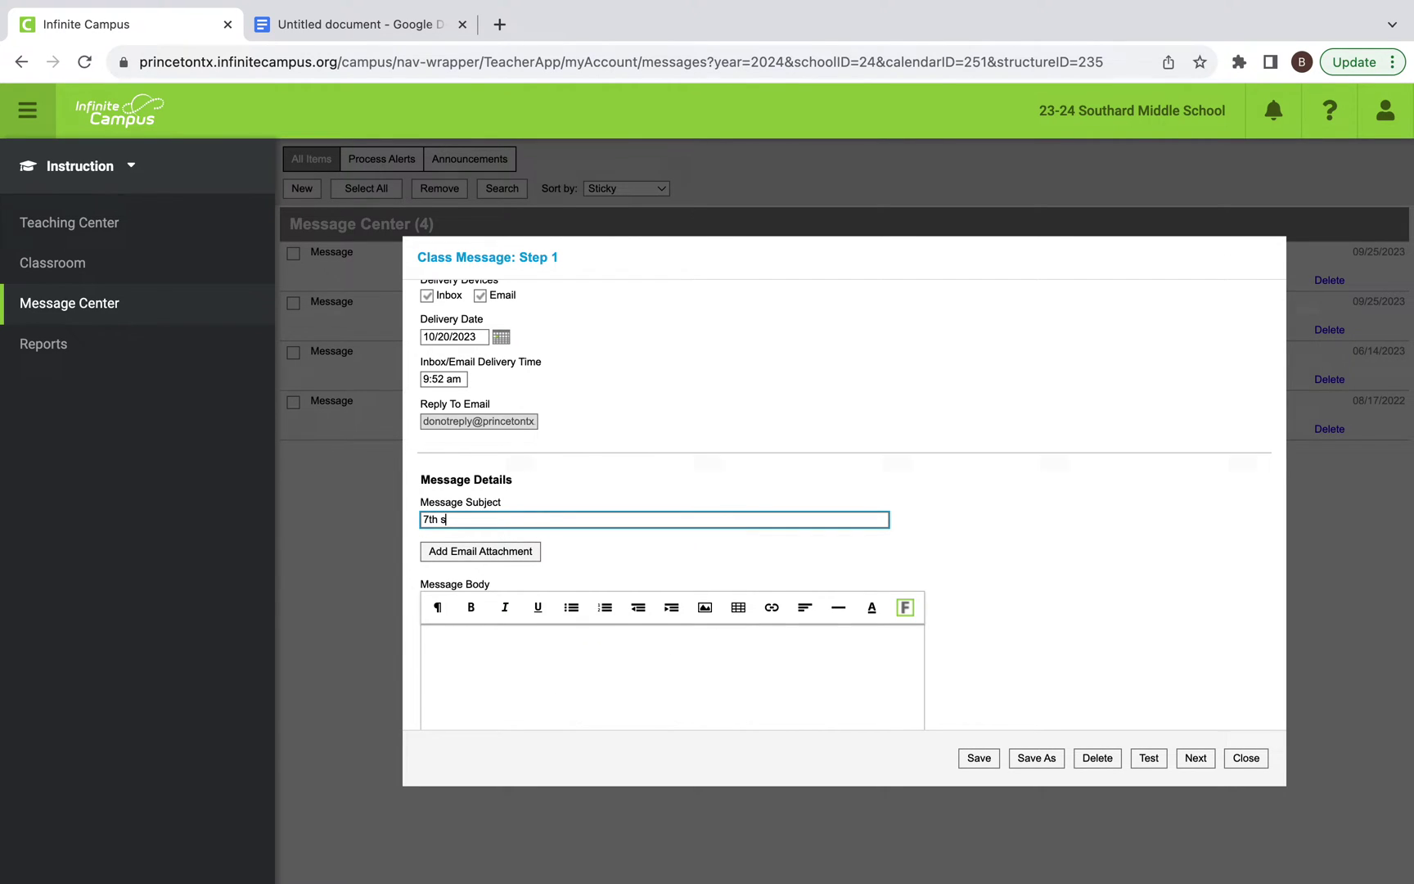
key(BackSpace)
text(grade science)
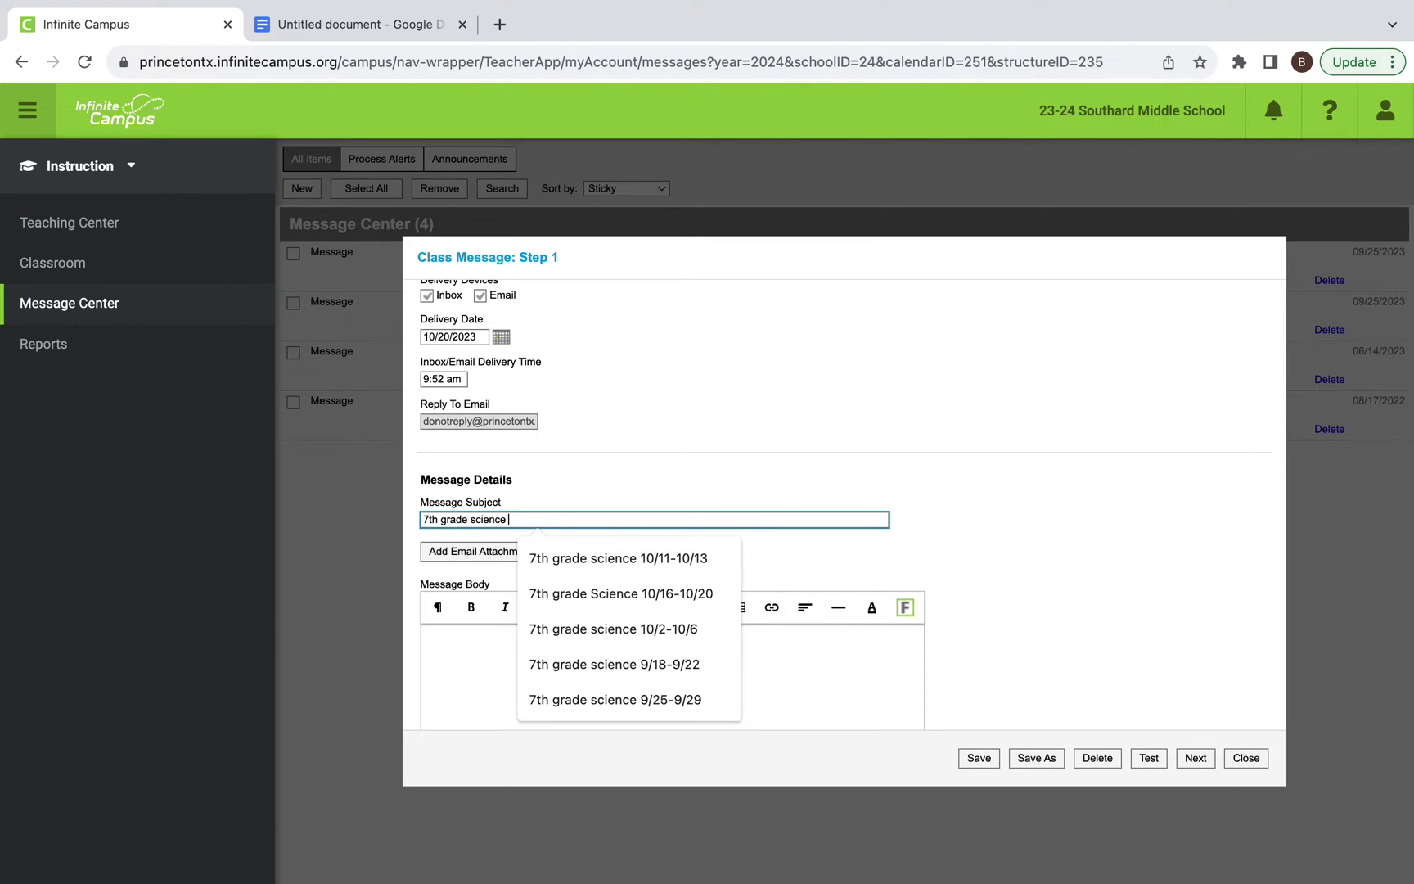
text(10/23)
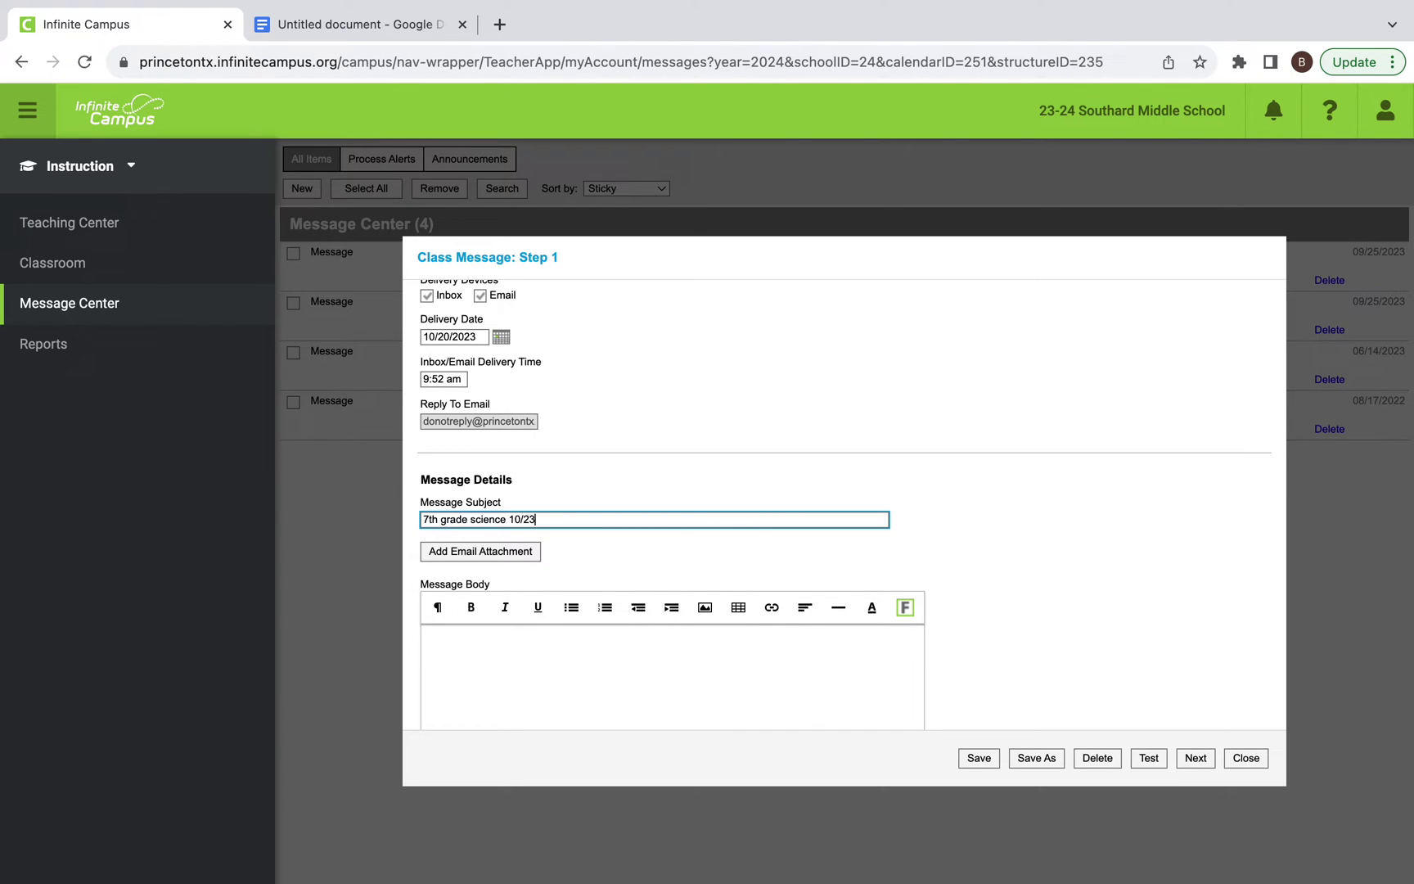
text(-10/2)
text(7)
click(499, 650)
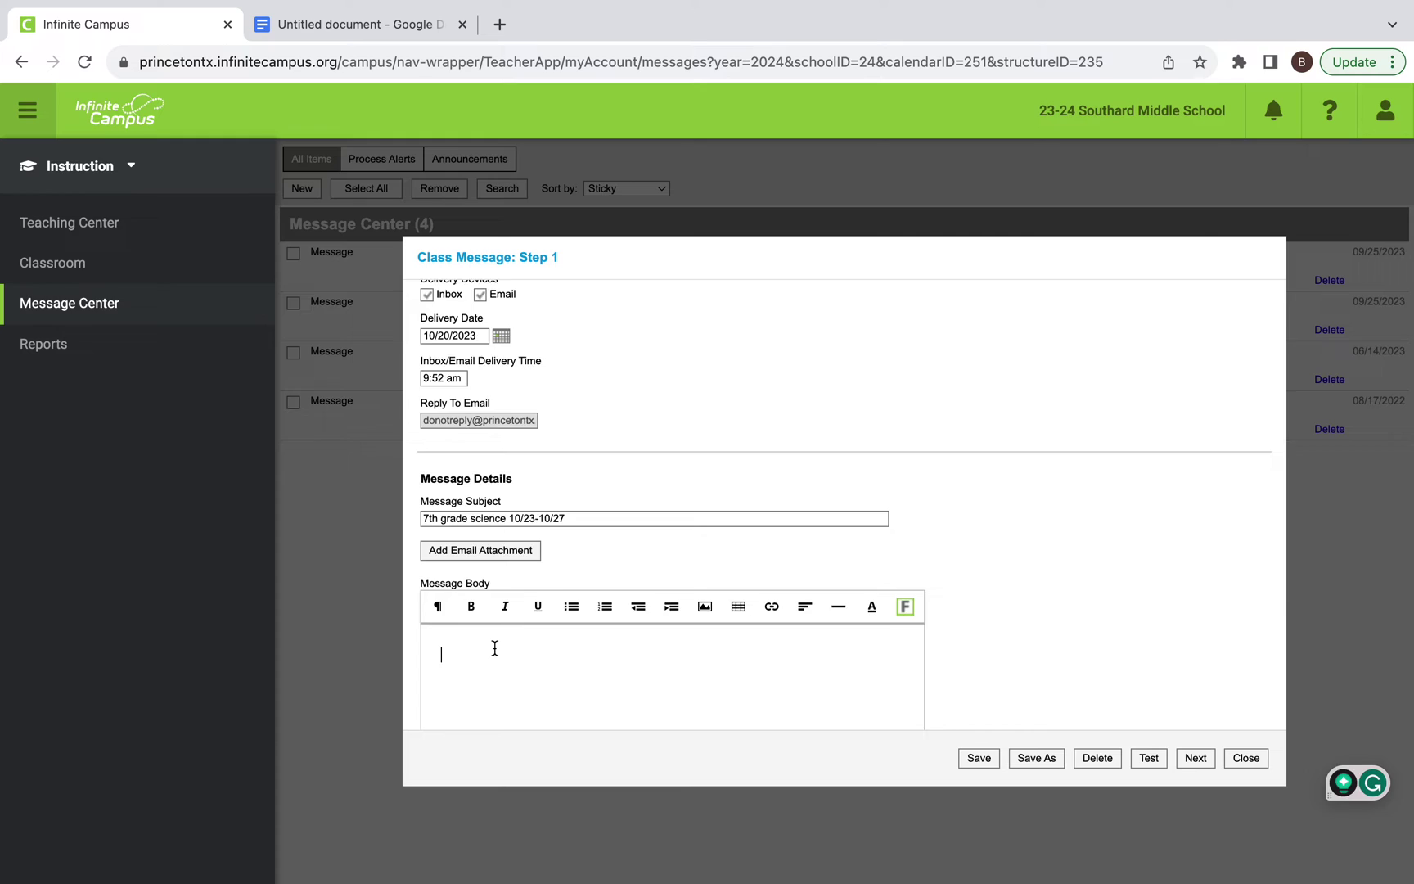
scroll(495, 649, down, 1)
scroll(495, 648, down, 1)
scroll(495, 645, down, 1)
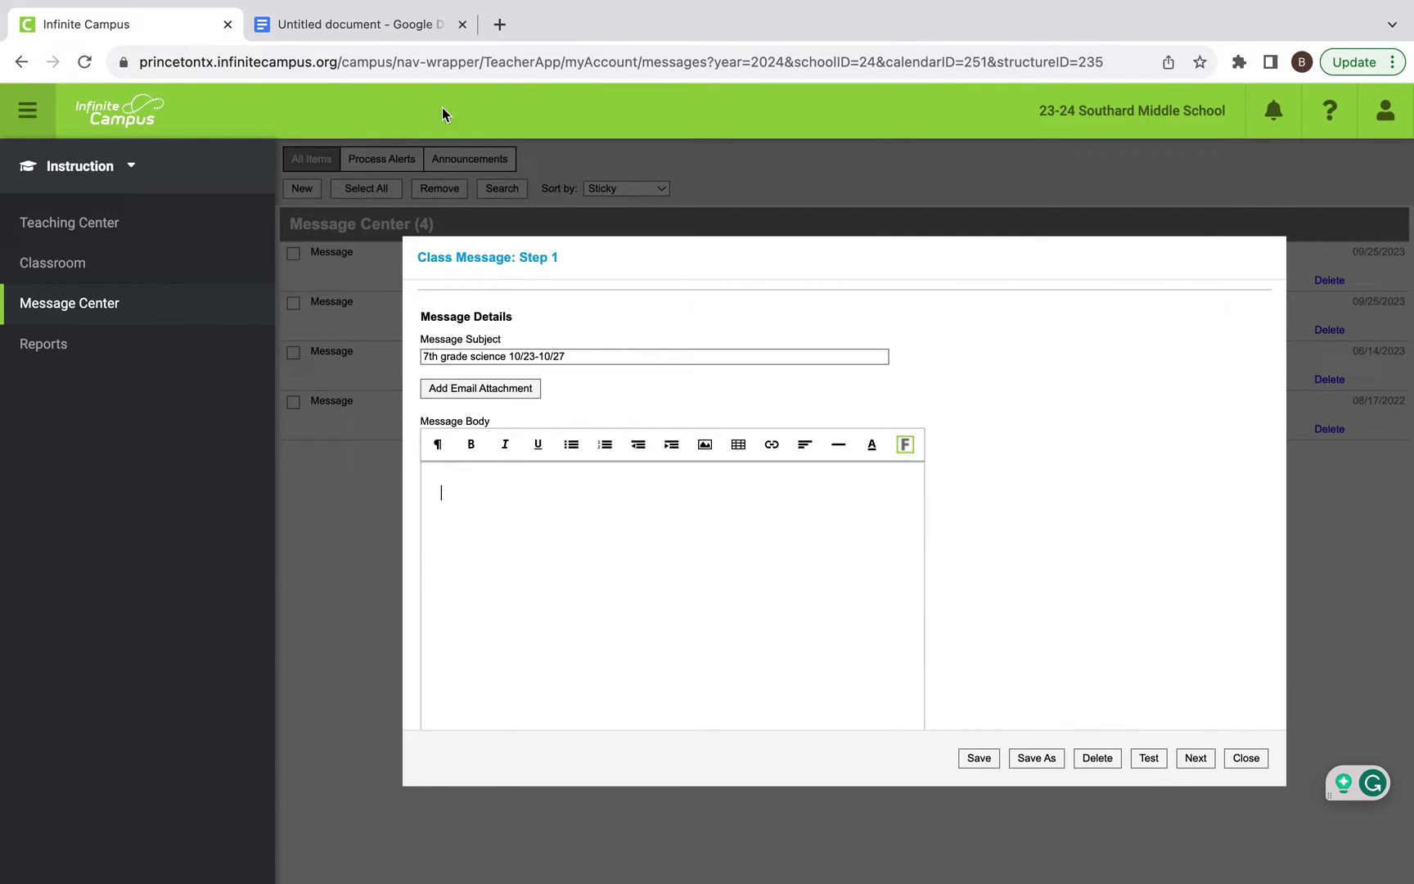
- Select and copy the bilingual agenda from the Google Docs newsletter
click(385, 26)
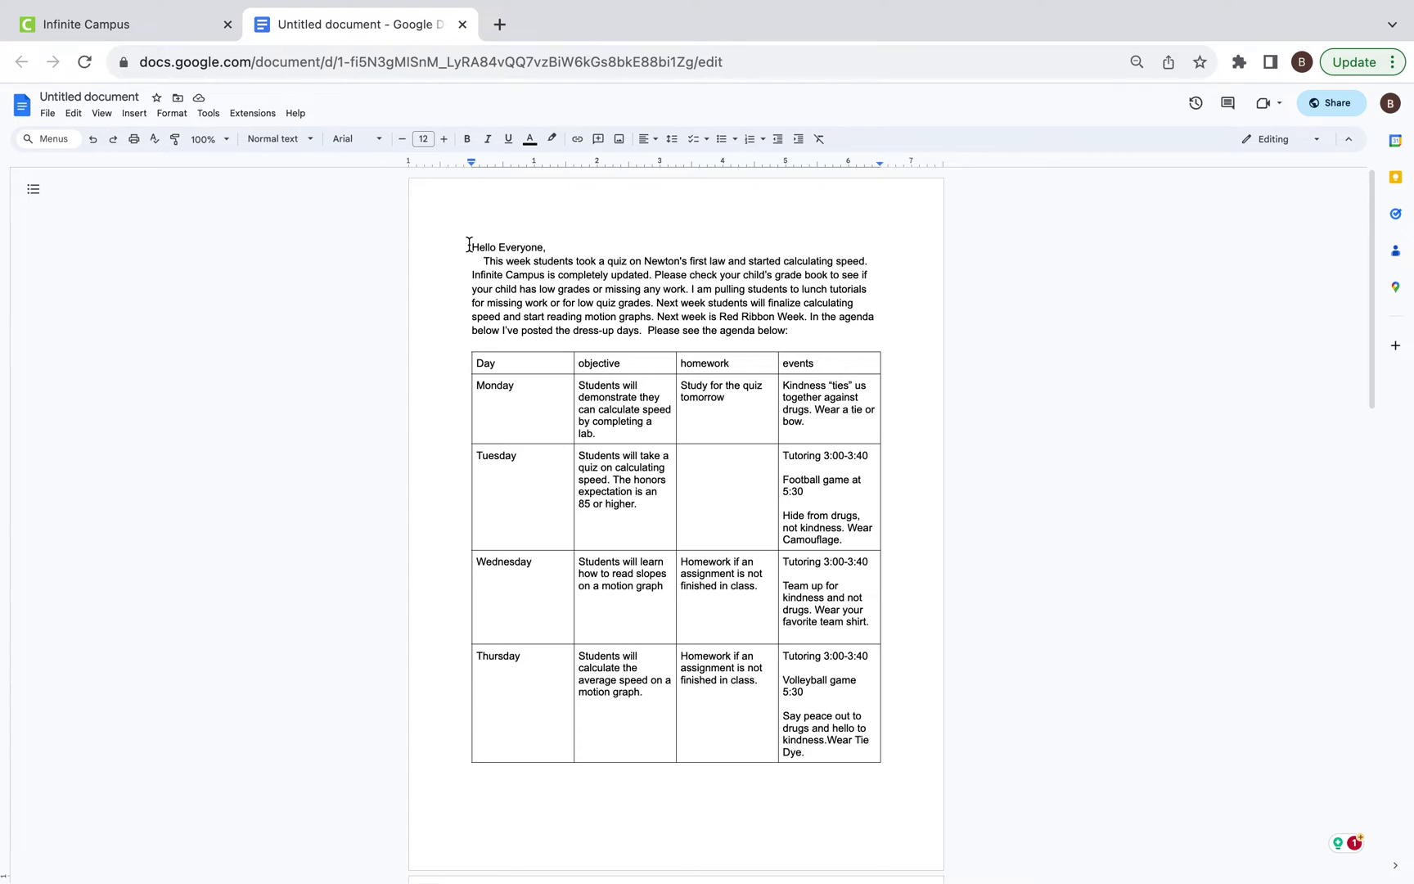
mouse_move(472, 245)
mouse_down()
mouse_move(662, 635)
mouse_move(653, 688)
mouse_move(613, 663)
mouse_up()
scroll(662, 635, down, 2)
scroll(663, 634, down, 3)
scroll(655, 690, down, 2)
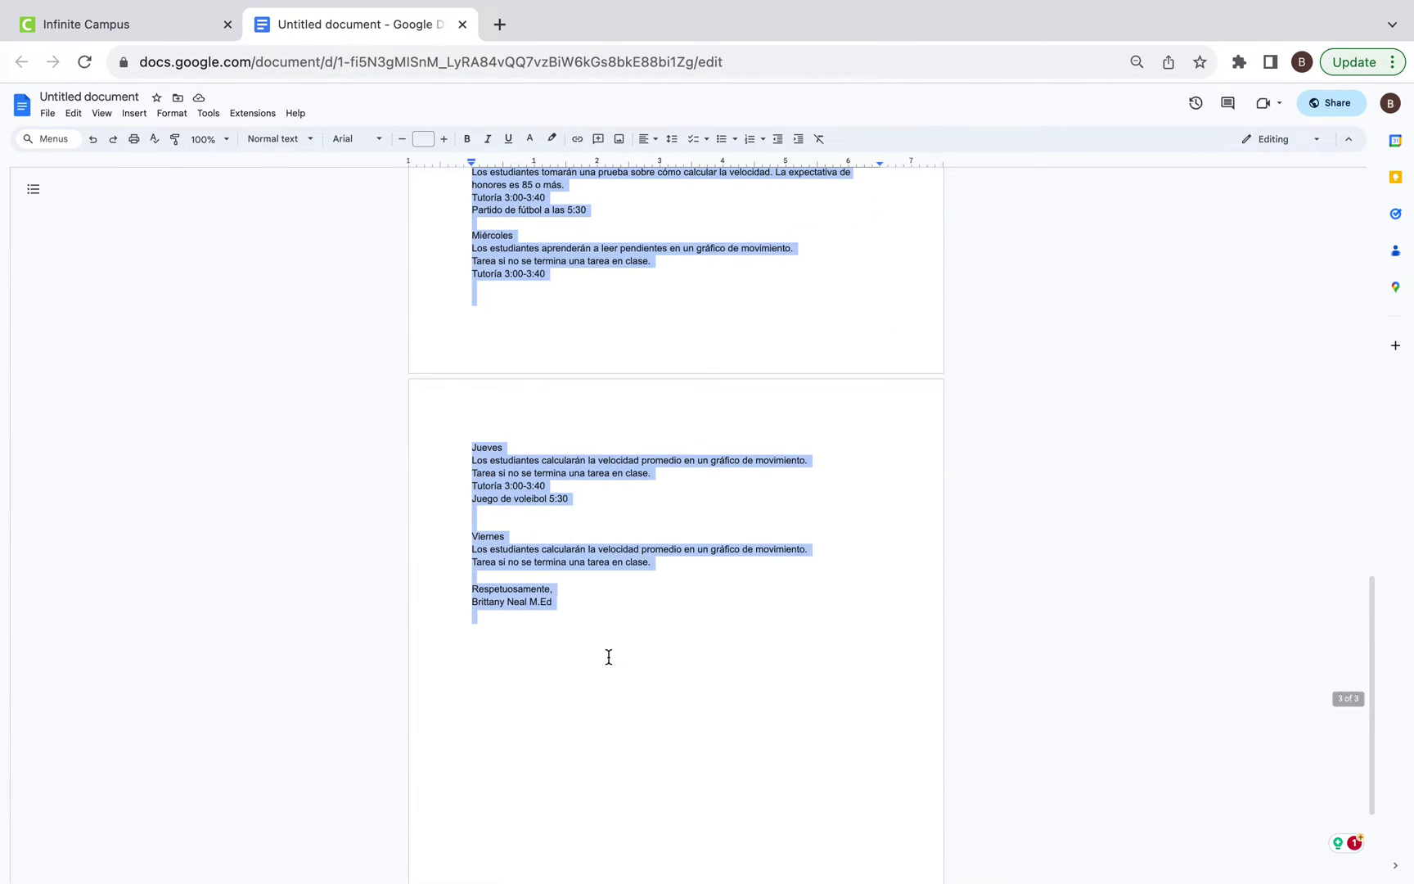
scroll(608, 656, up, 3)
scroll(606, 644, up, 10)
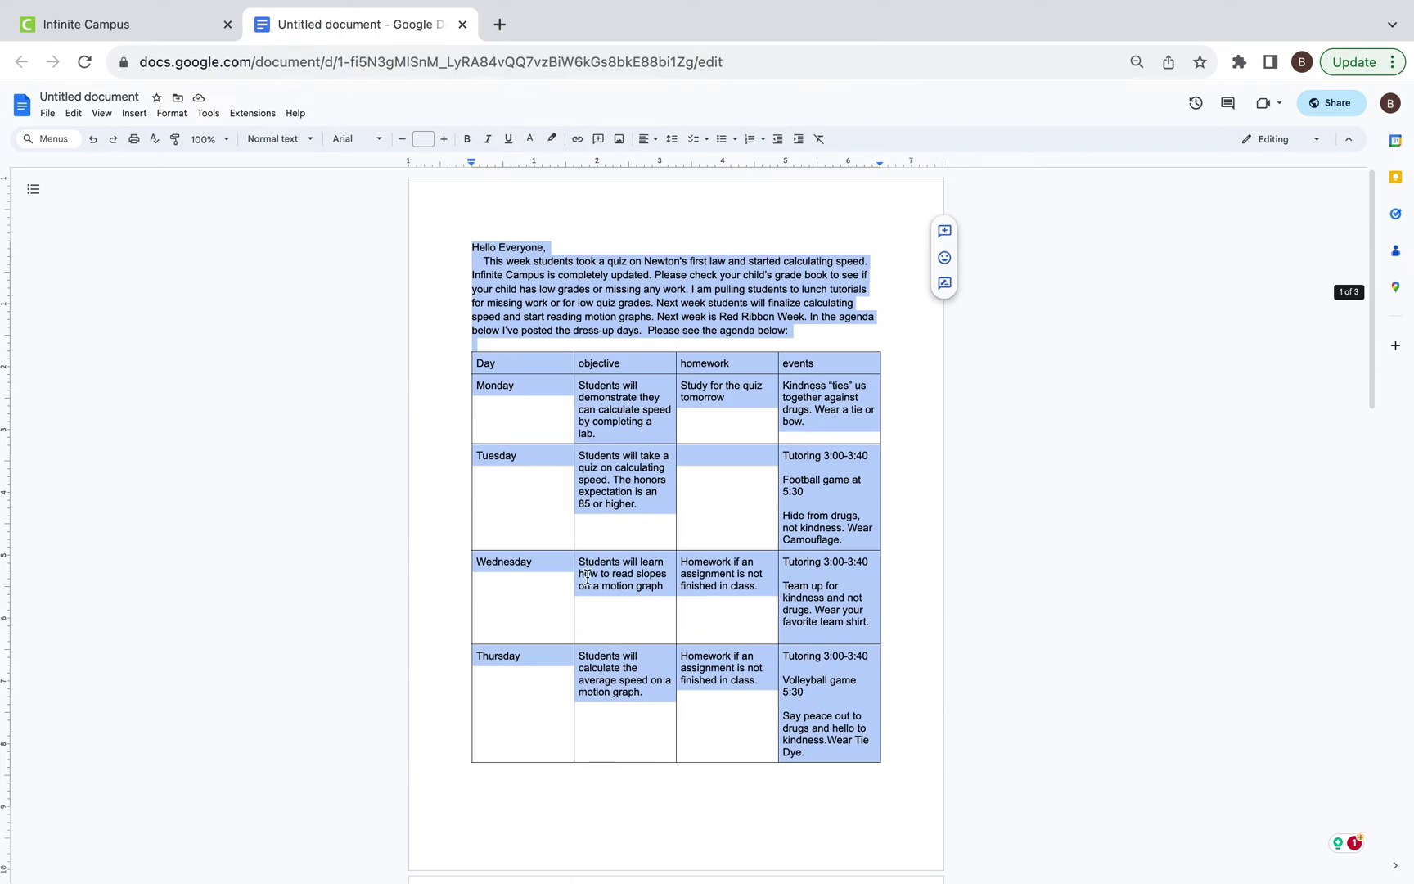
click(144, 24)
- Paste the greeting, agenda table and Spanish version into the message body, checking against the document
click(468, 518)
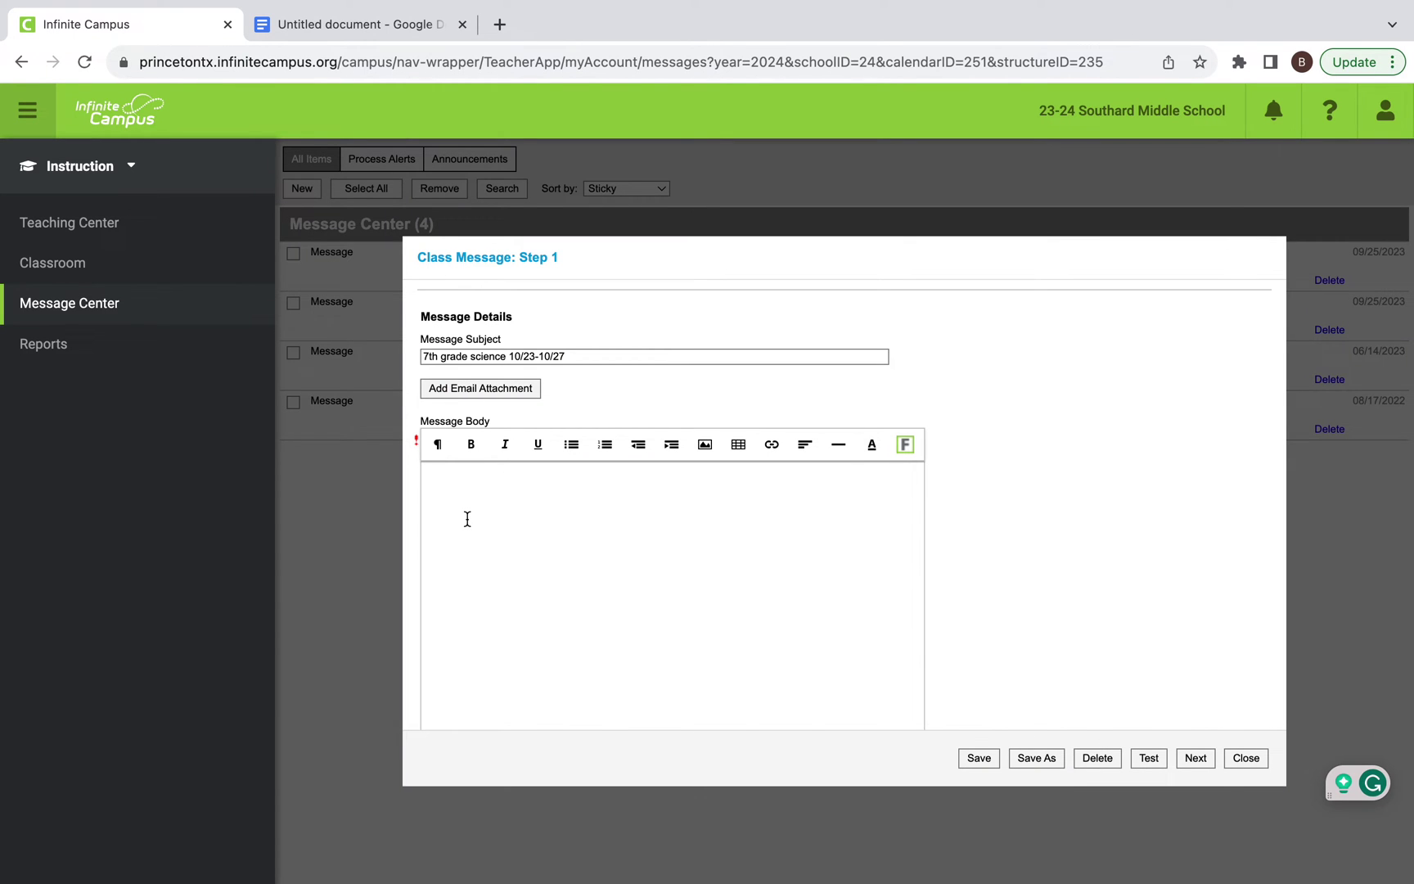
key(ctrl+v)
scroll(481, 528, down, 2)
scroll(482, 531, up, 2)
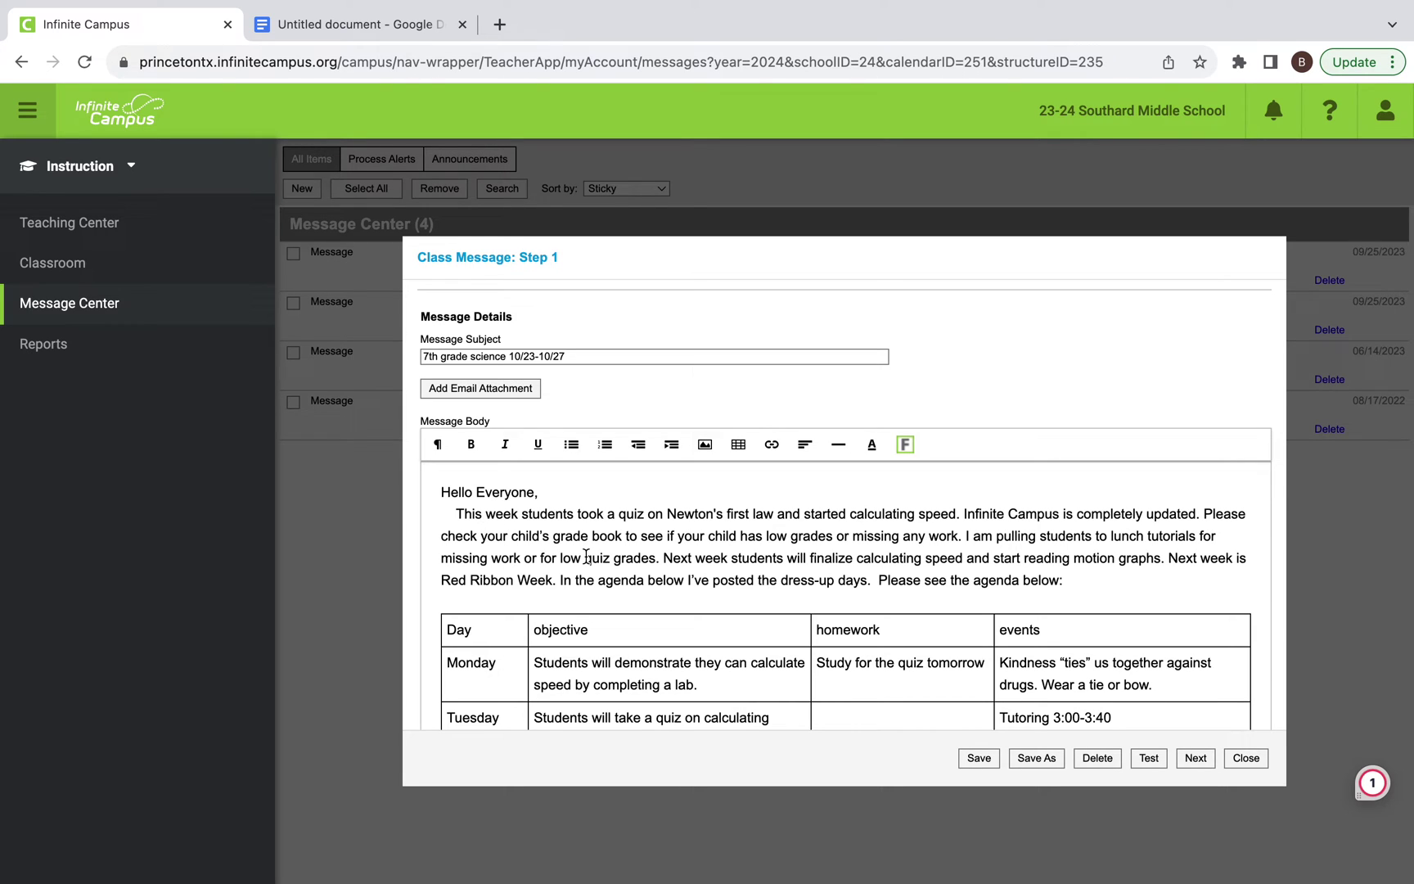
scroll(586, 556, down, 2)
scroll(586, 556, up, 2)
click(378, 34)
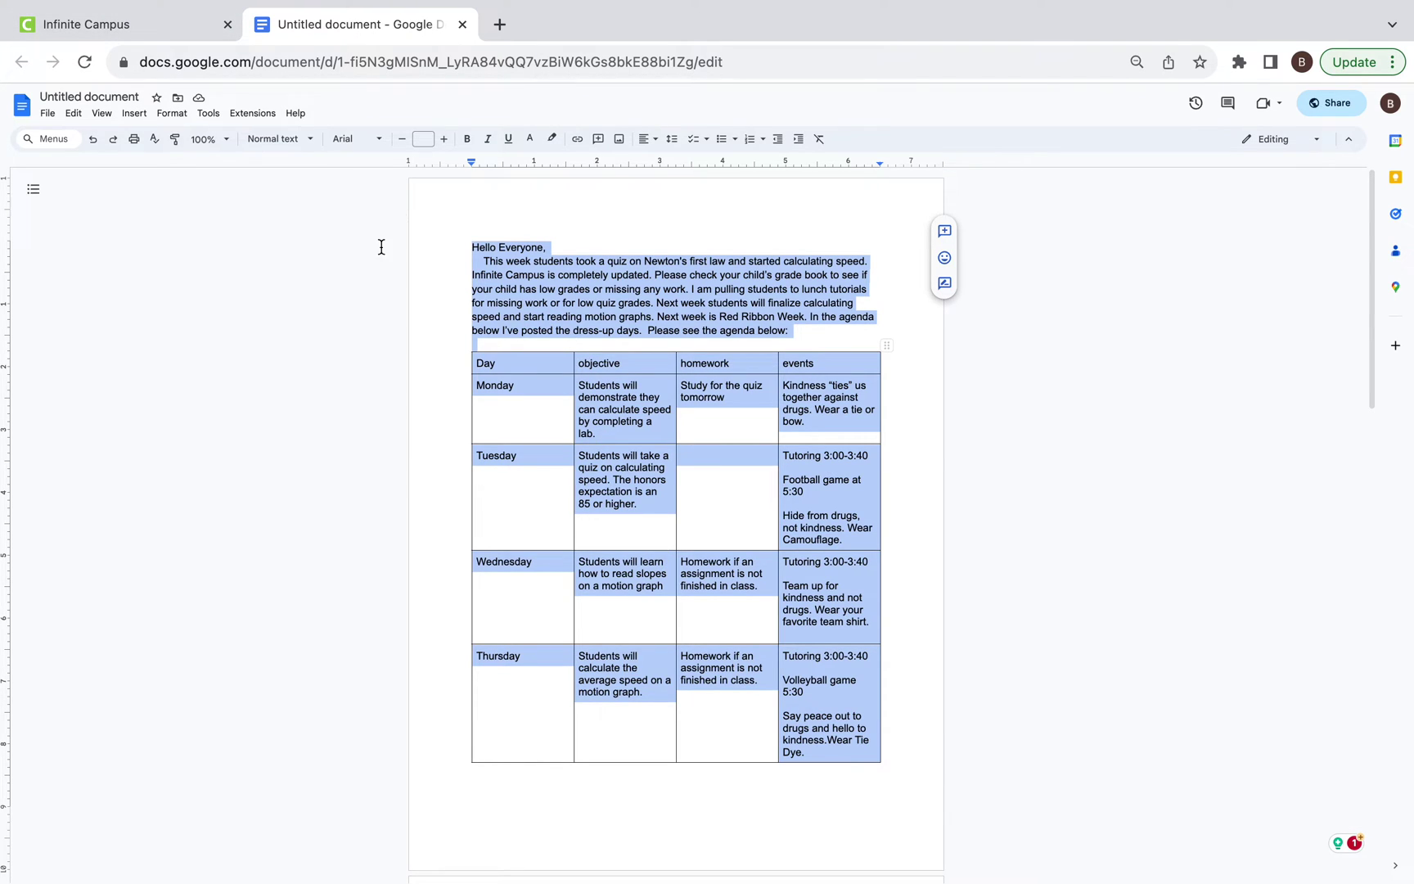
click(134, 14)
click(70, 62)
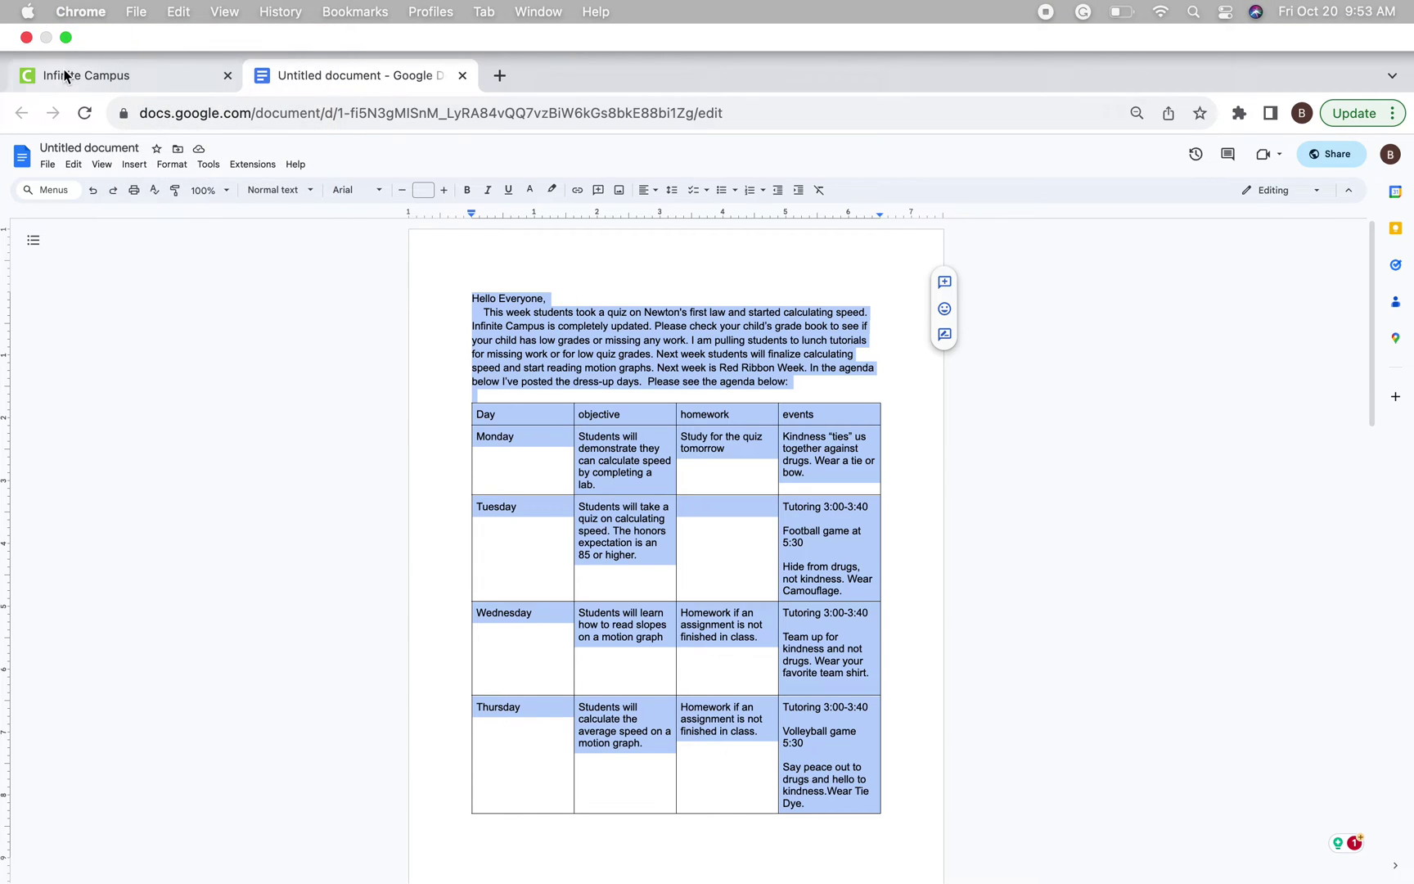
click(78, 25)
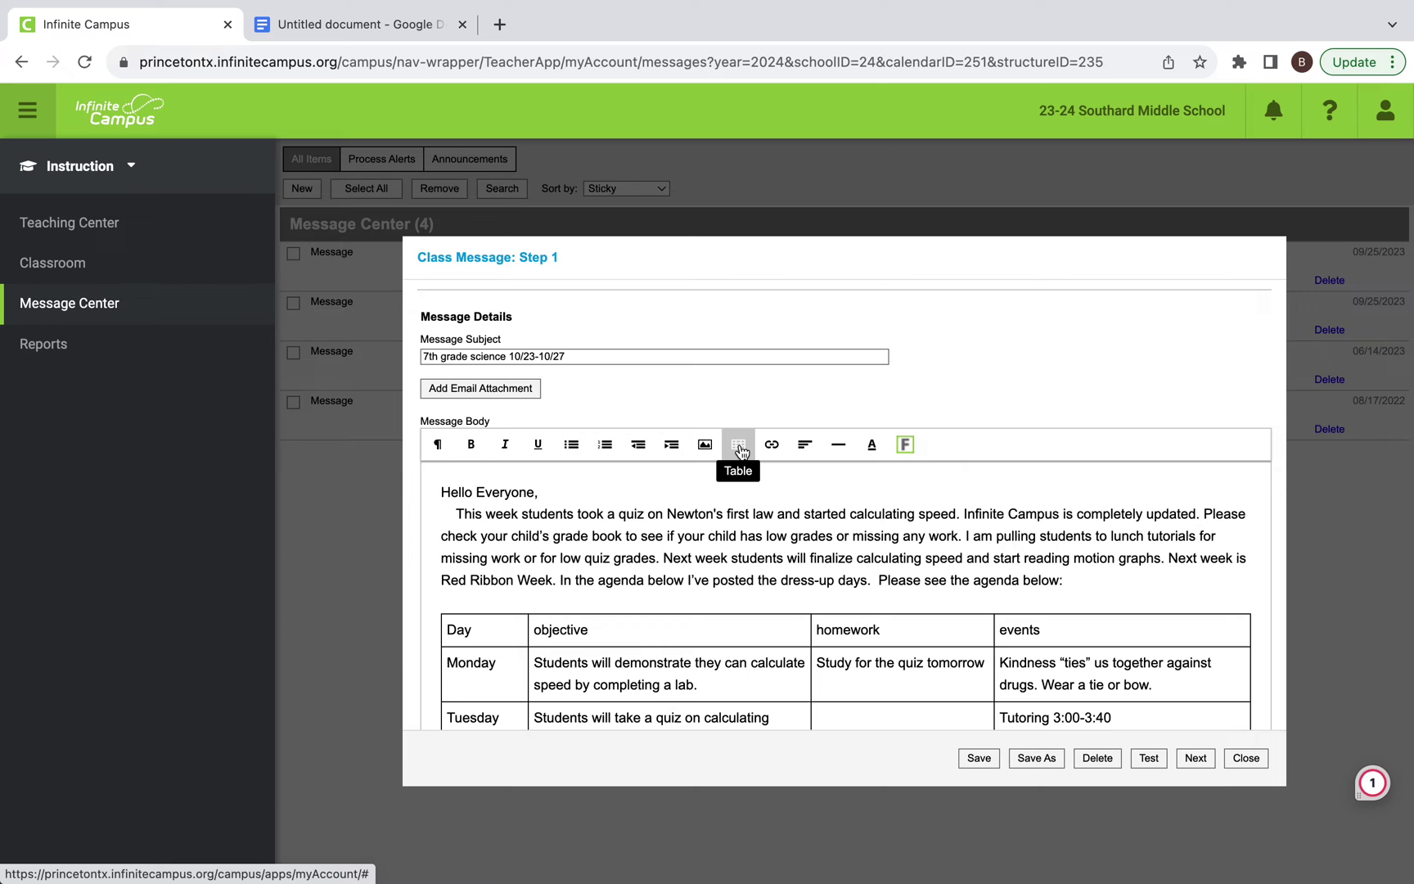
scroll(739, 546, down, 2)
scroll(739, 546, down, 2)
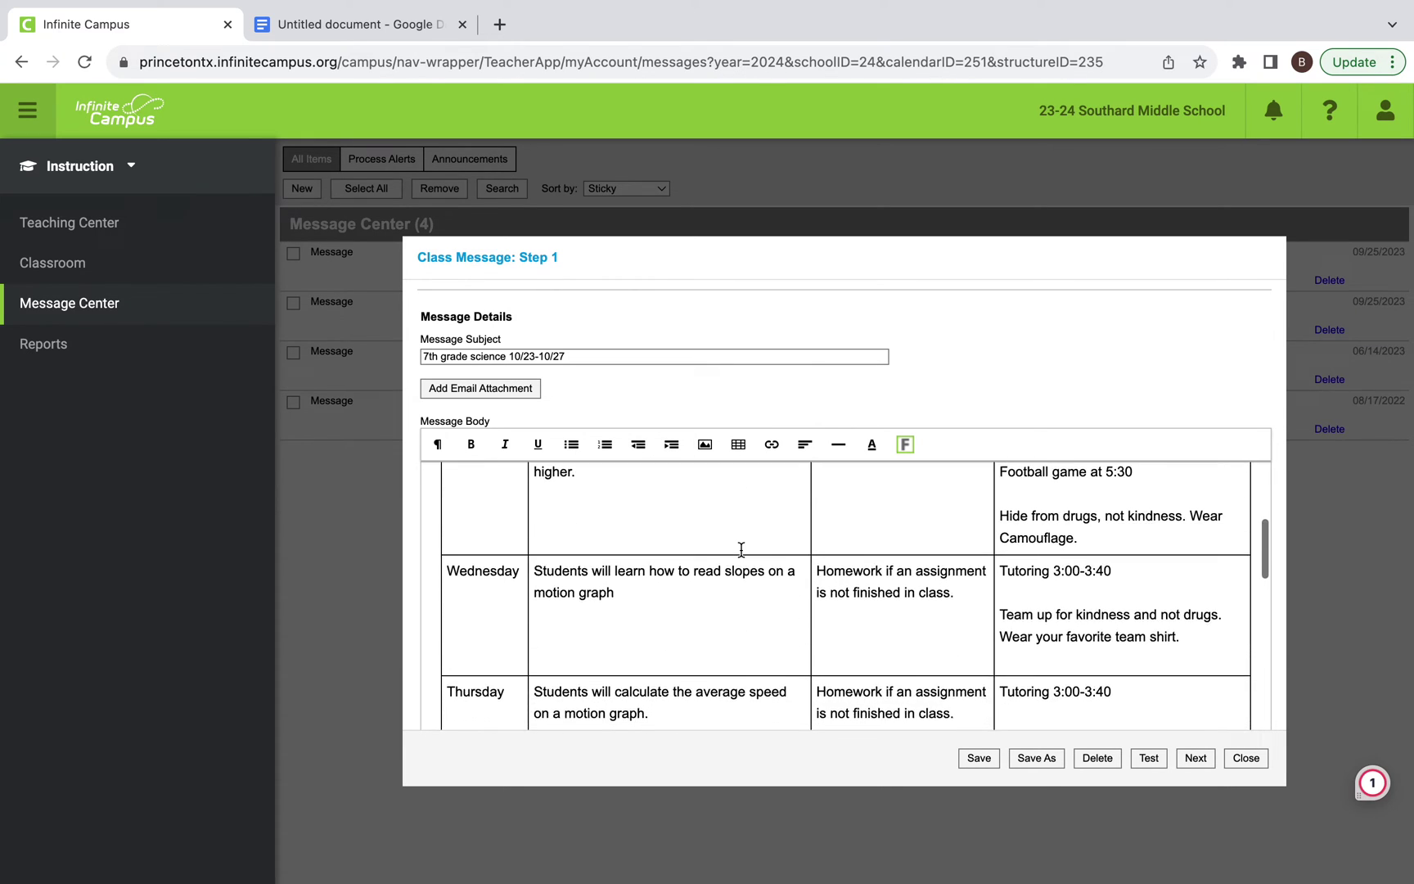
scroll(741, 549, down, 3)
scroll(741, 549, down, 5)
scroll(741, 550, down, 3)
scroll(741, 549, down, 3)
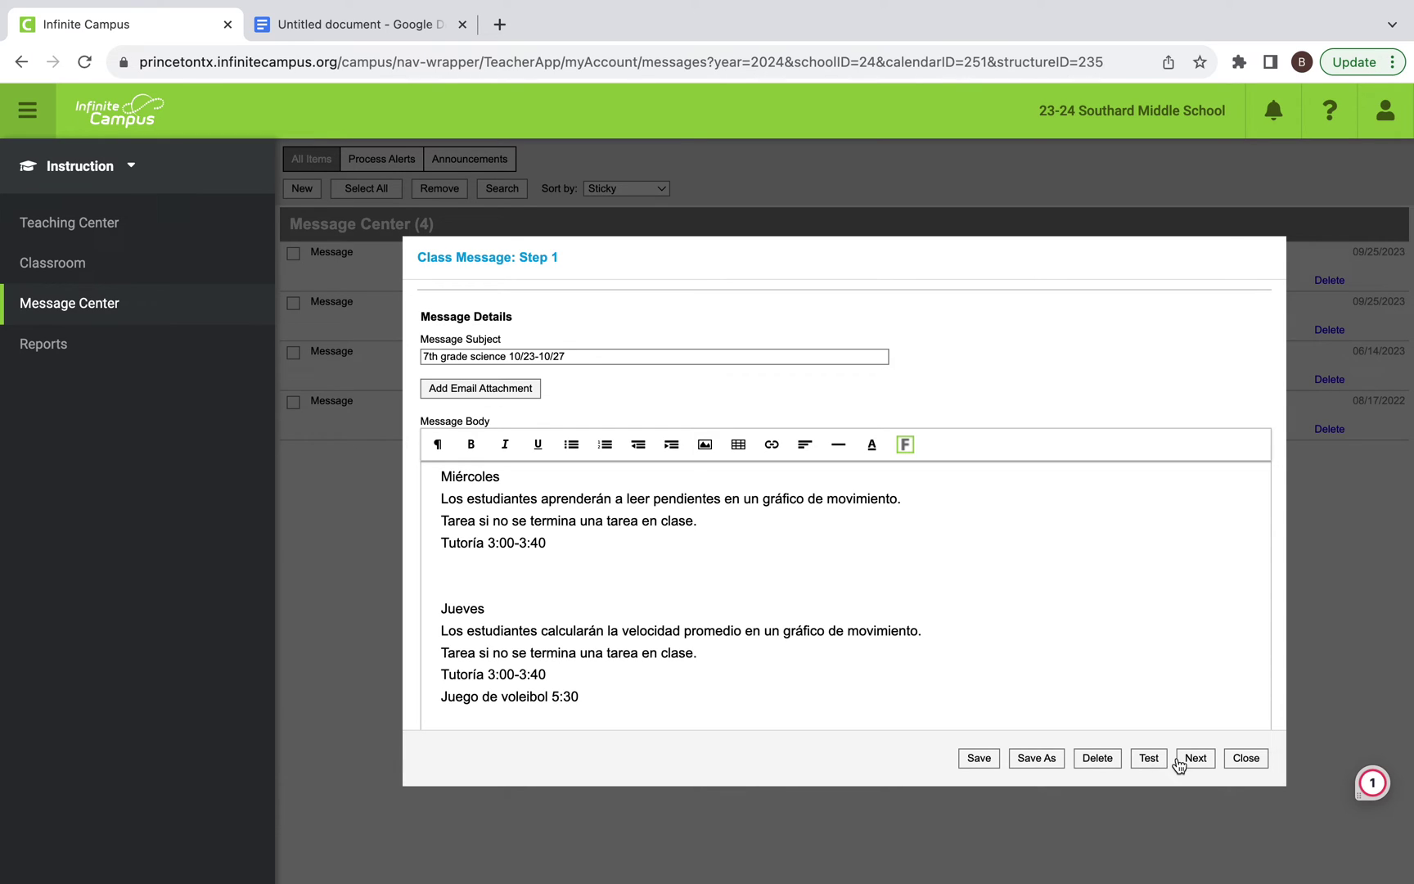
- Review the pasted message body and move on to choosing recipients
click(1186, 760)
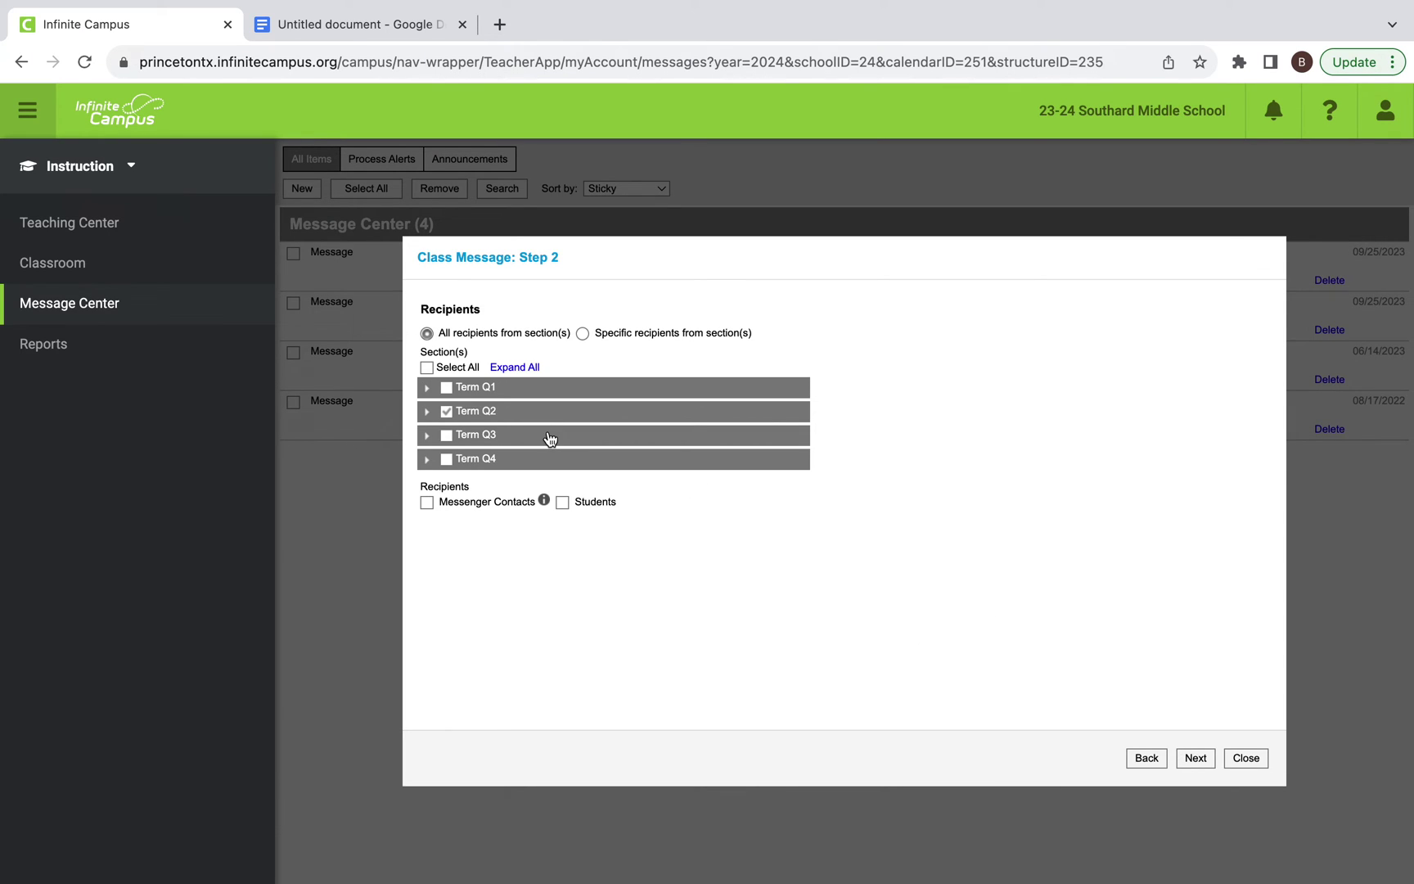
- Add the Term Q2 science sections, including Honors Science 7, plus messenger contacts and students
click(514, 412)
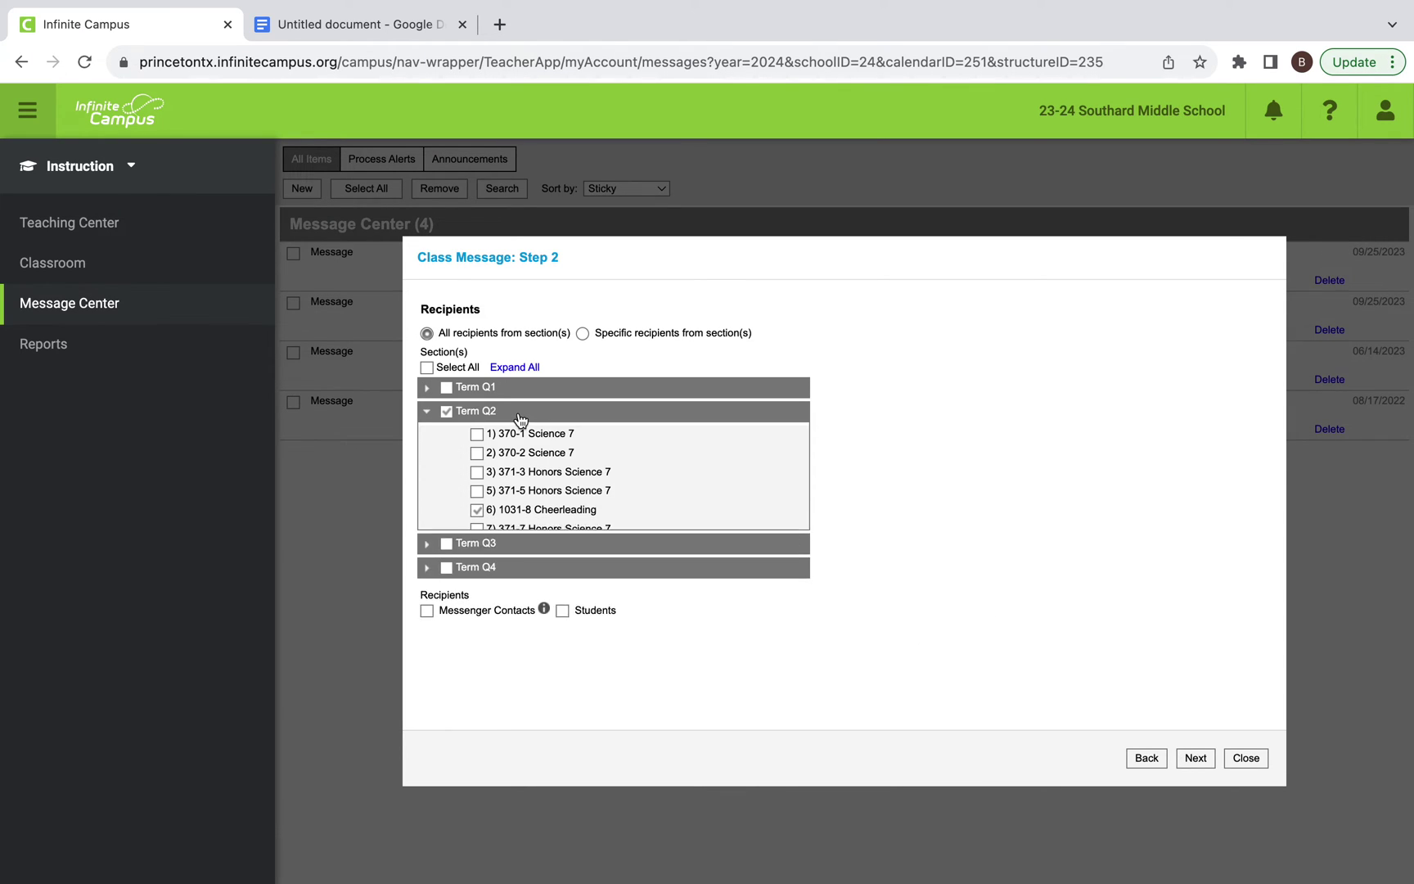
click(477, 453)
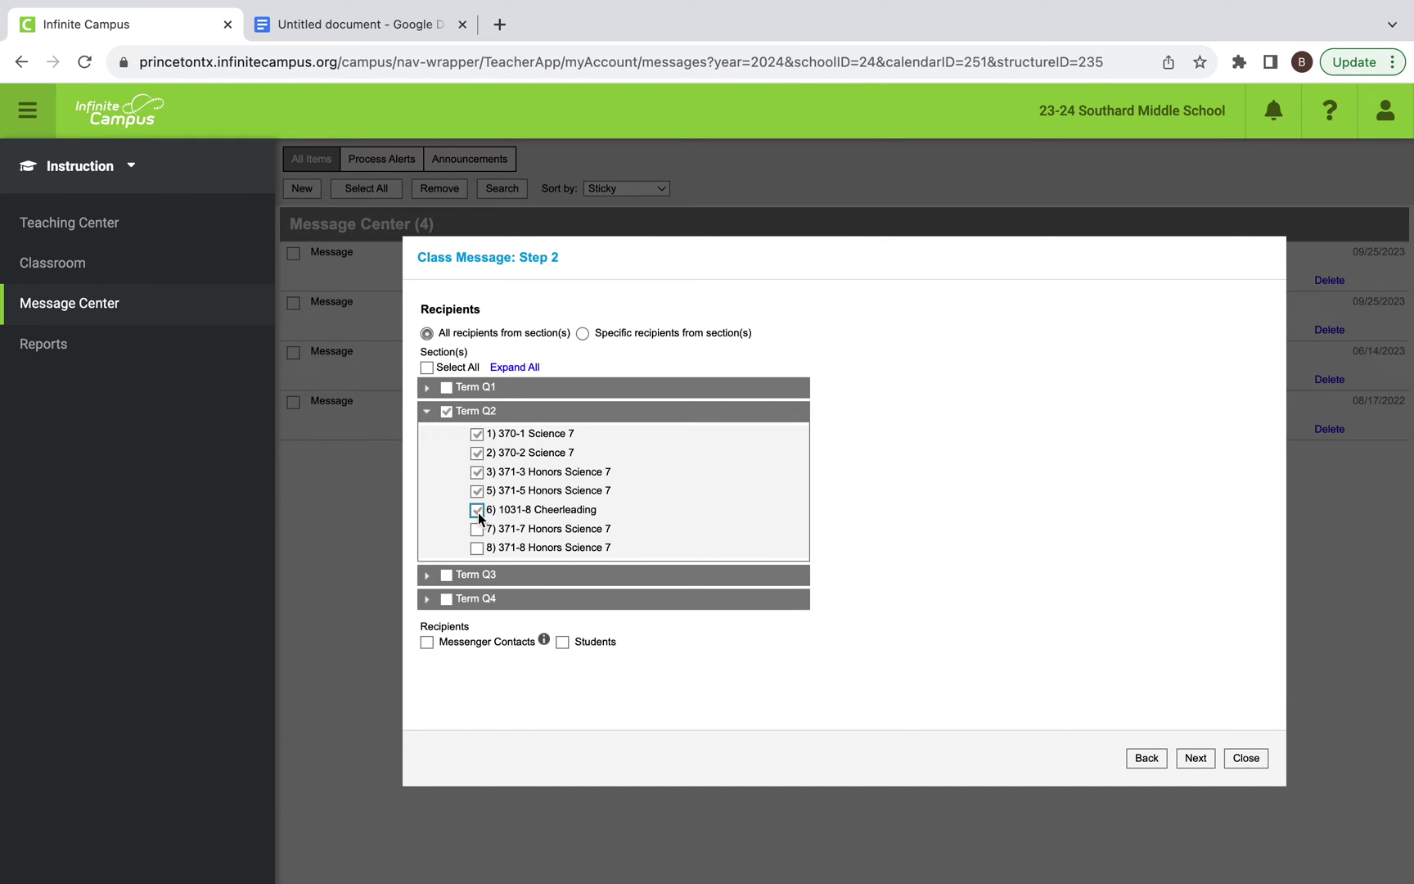
click(477, 546)
click(428, 641)
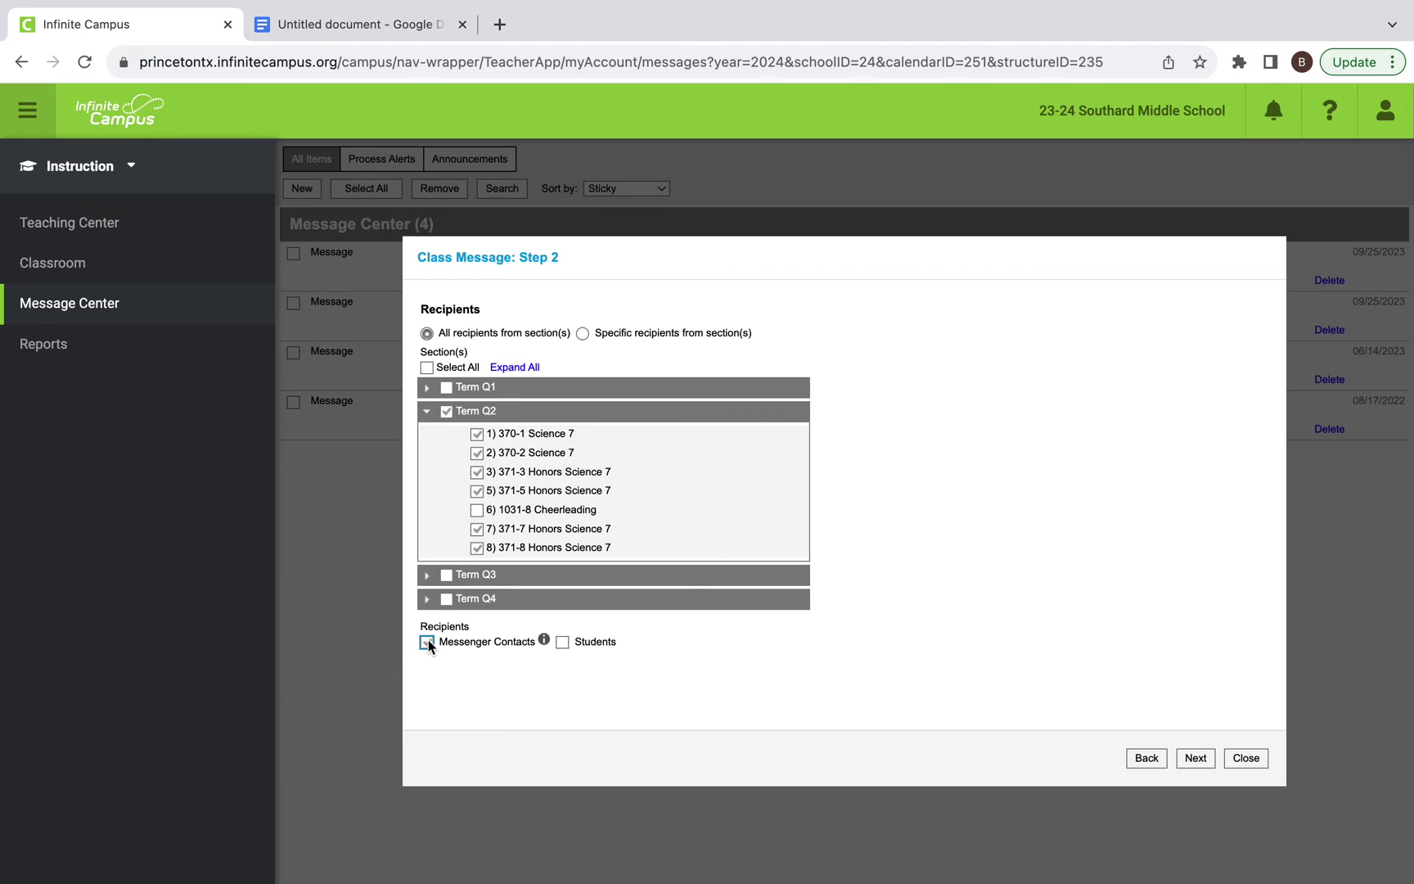
click(561, 642)
click(1195, 757)
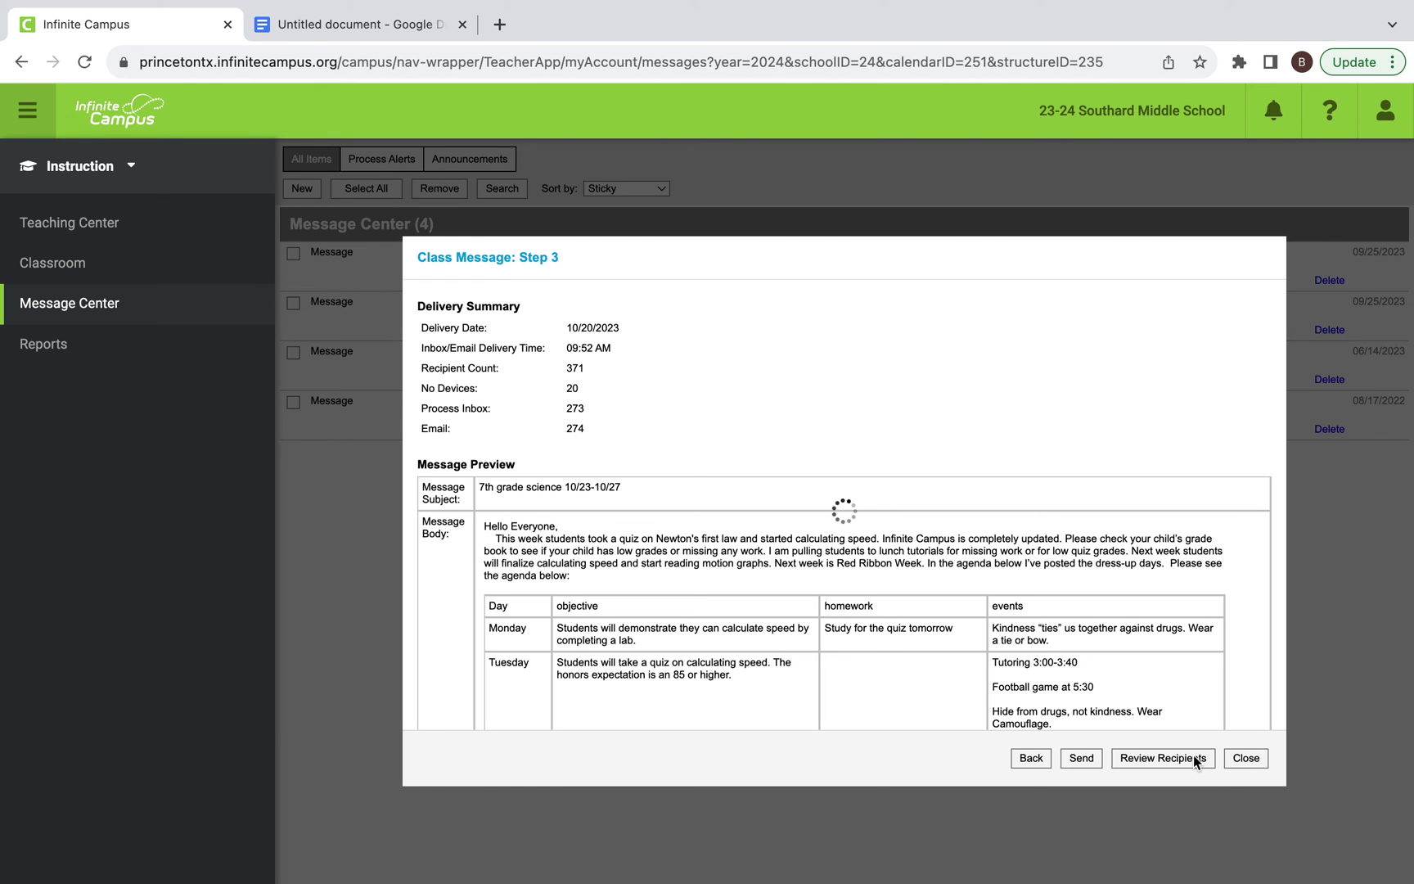
scroll(1017, 585, down, 1)
scroll(1012, 581, down, 1)
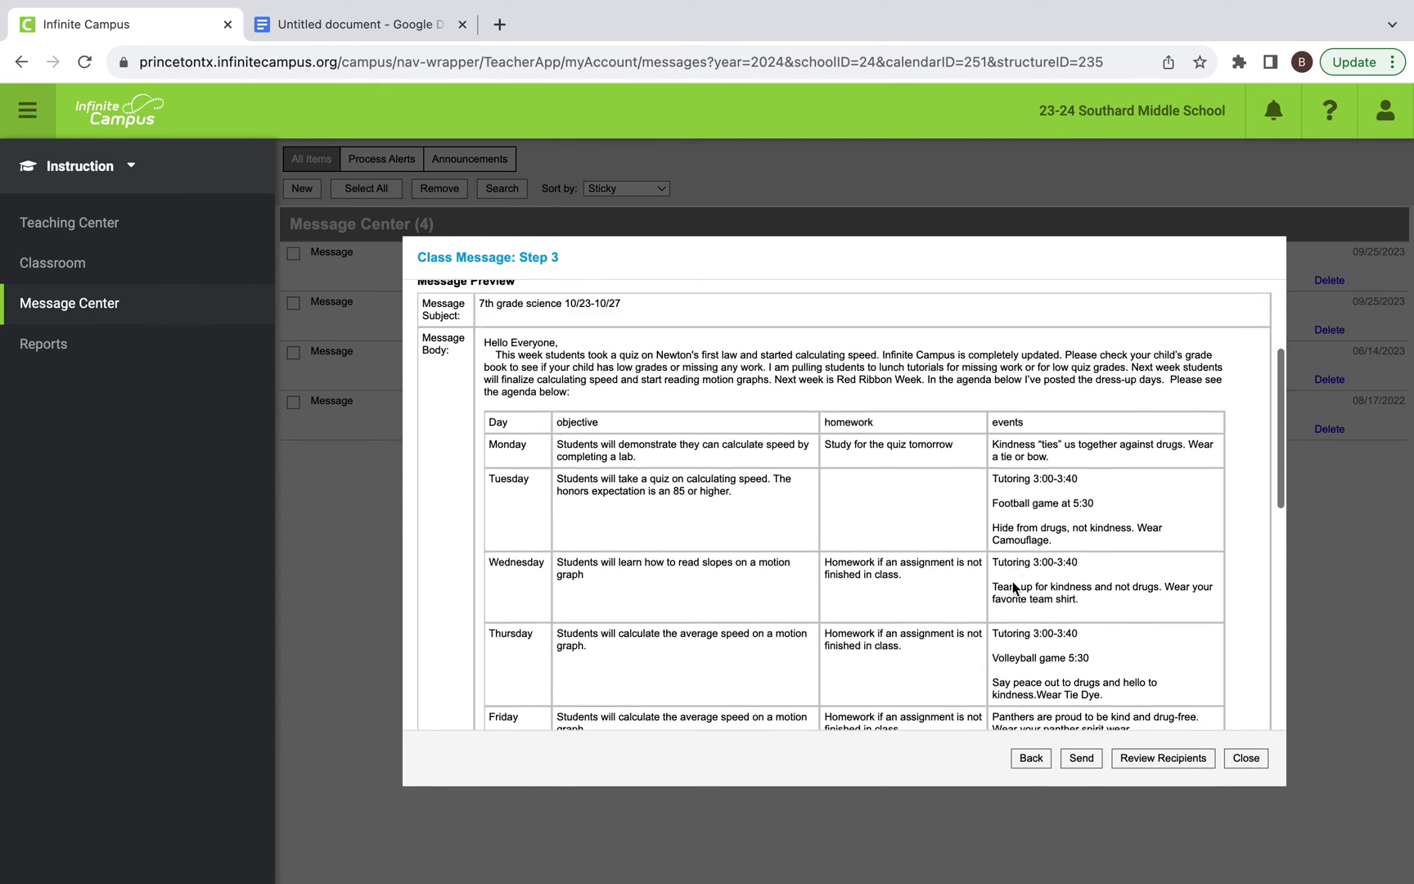
scroll(1012, 581, down, 2)
scroll(1011, 581, down, 1)
scroll(1012, 581, down, 2)
scroll(1014, 553, down, 3)
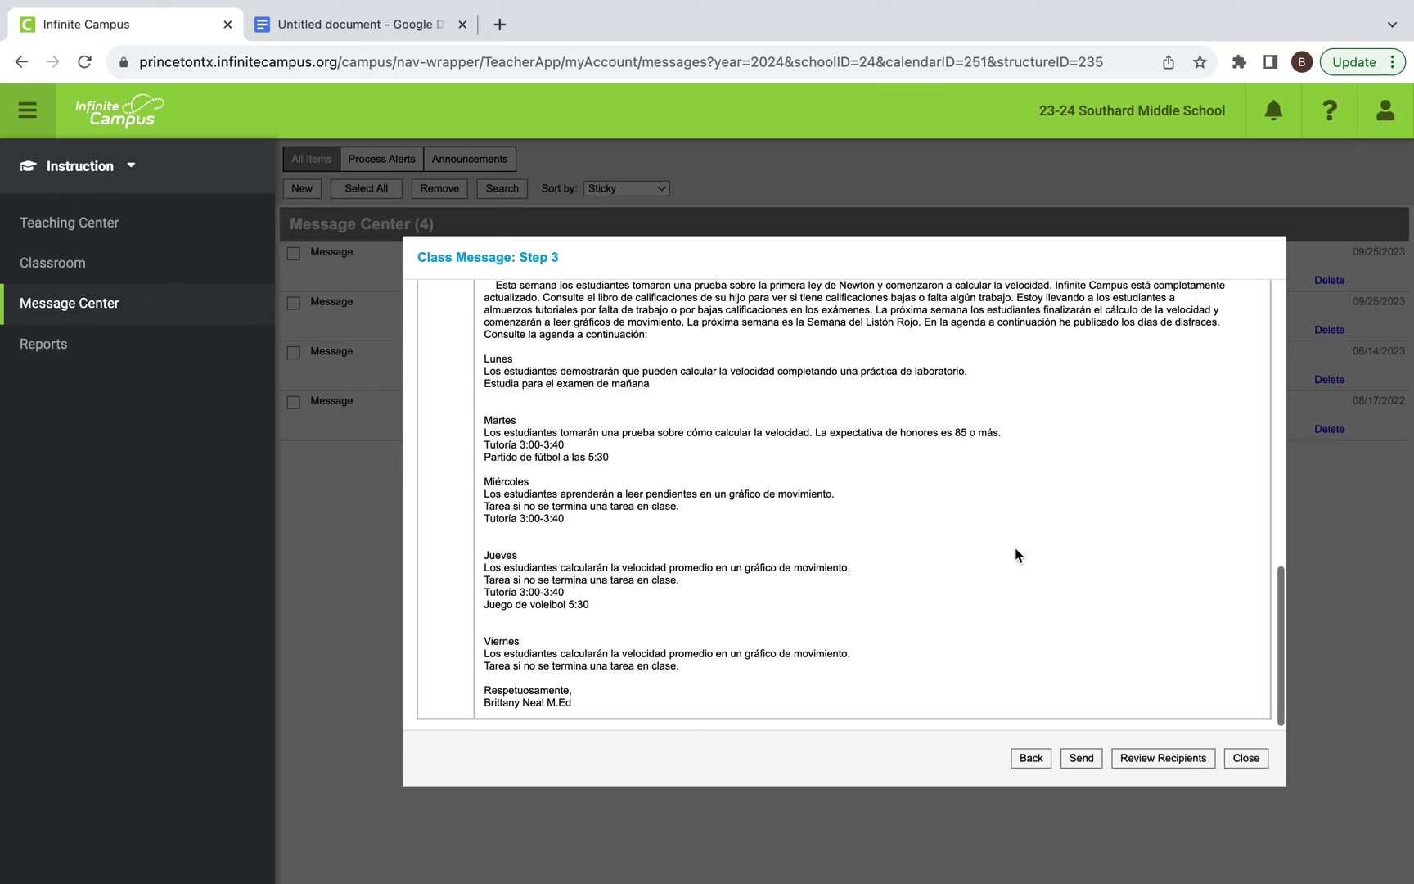
- Send the weekly 7th grade science message from the Step 3 preview
click(1082, 761)
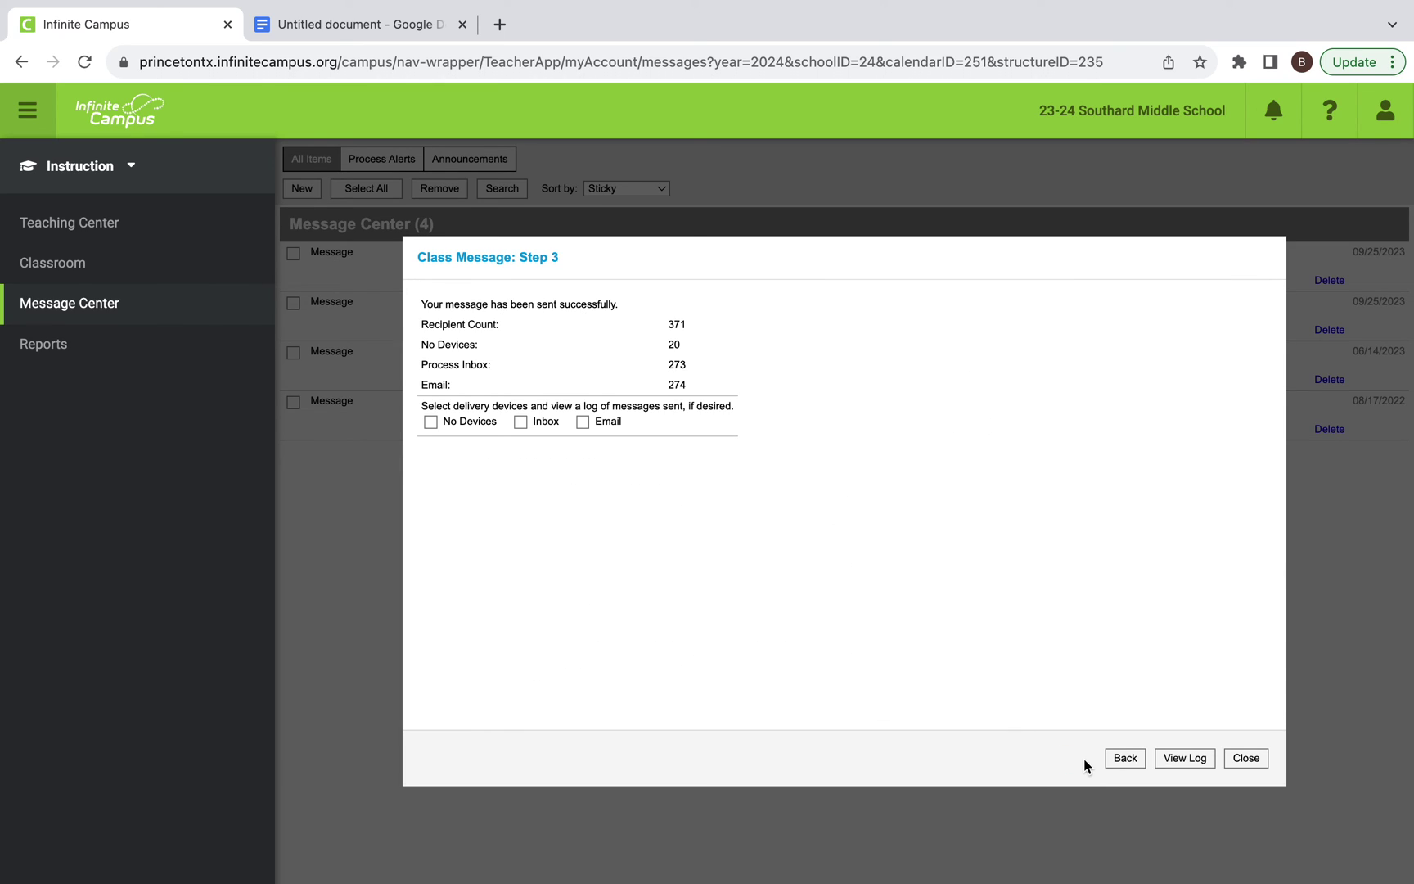